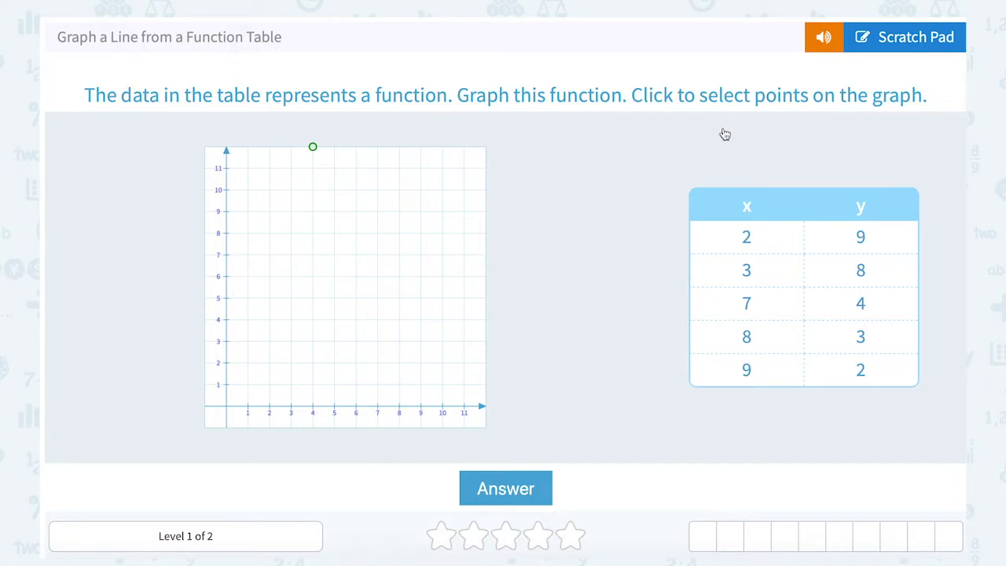
- Jot the point (2, 9) with x and y labels on the scratch pad, then clear it
{"action": "left_click", "coordinate": [888, 38]}
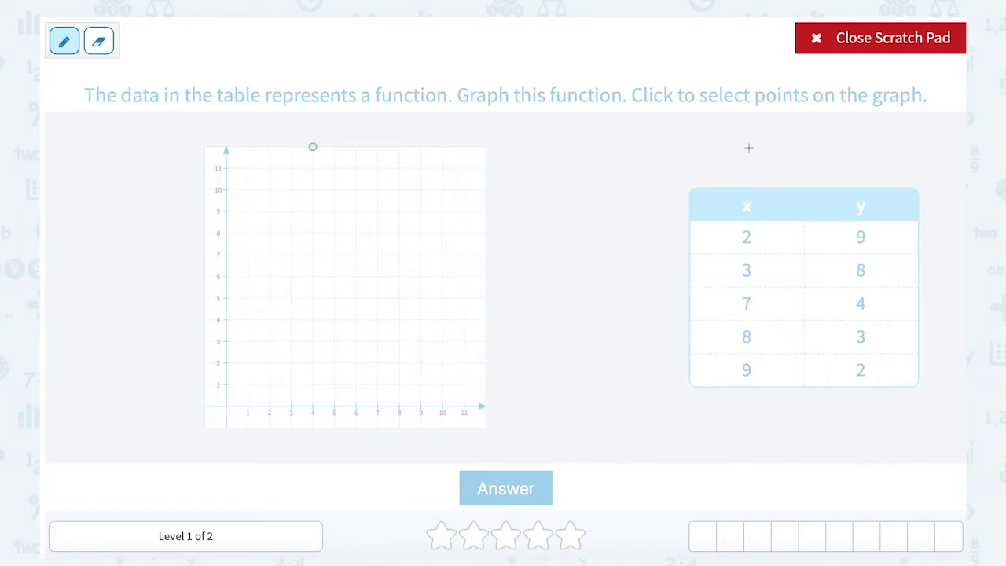
{"action": "mouse_move", "coordinate": [703, 110]}
{"action": "left_mouse_down"}
{"action": "mouse_move", "coordinate": [716, 146]}
{"action": "mouse_move", "coordinate": [717, 134]}
{"action": "mouse_move", "coordinate": [756, 125]}
{"action": "mouse_move", "coordinate": [764, 135]}
{"action": "left_mouse_up"}
{"action": "mouse_move", "coordinate": [759, 101]}
{"action": "left_mouse_down"}
{"action": "mouse_move", "coordinate": [788, 128]}
{"action": "mouse_move", "coordinate": [781, 142]}
{"action": "left_mouse_up"}
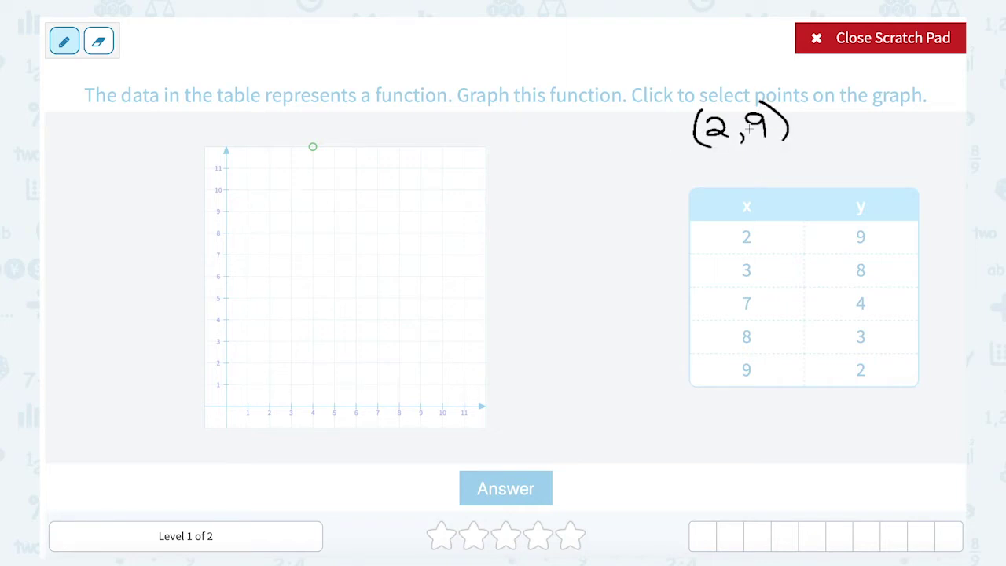
{"action": "mouse_move", "coordinate": [716, 158]}
{"action": "left_mouse_down"}
{"action": "mouse_move", "coordinate": [730, 158]}
{"action": "mouse_move", "coordinate": [721, 162]}
{"action": "left_mouse_up"}
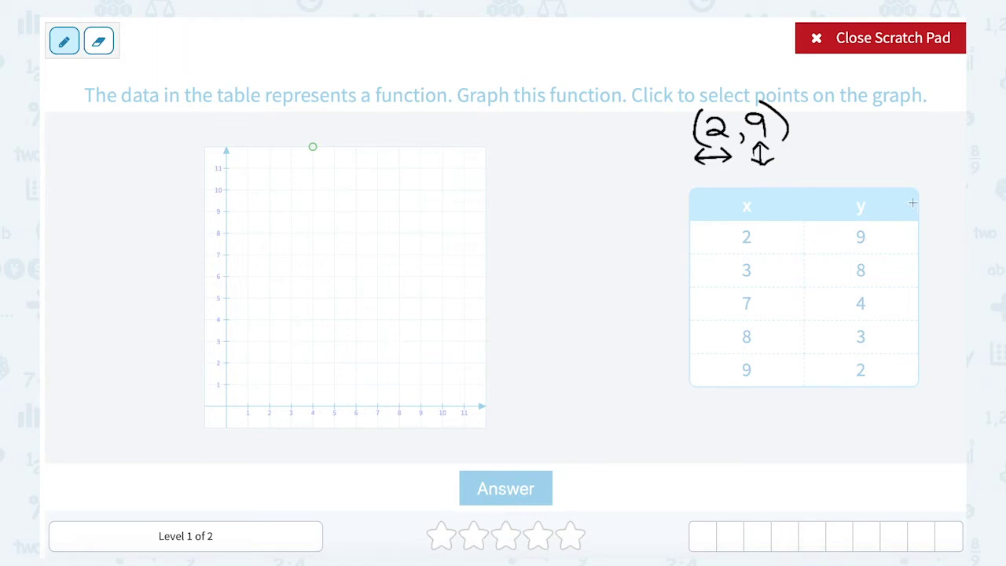
{"action": "left_click", "coordinate": [903, 52]}
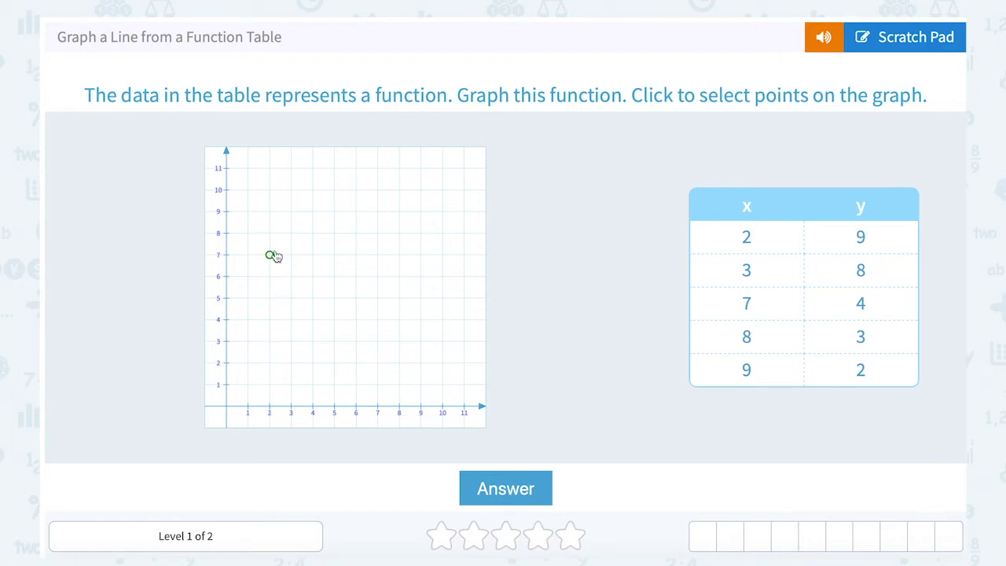
- Try points (2, 9) and (3, 8), then replot at (7, 4) and (8, 3) and submit
{"action": "left_click", "coordinate": [273, 220]}
{"action": "left_click", "coordinate": [298, 243]}
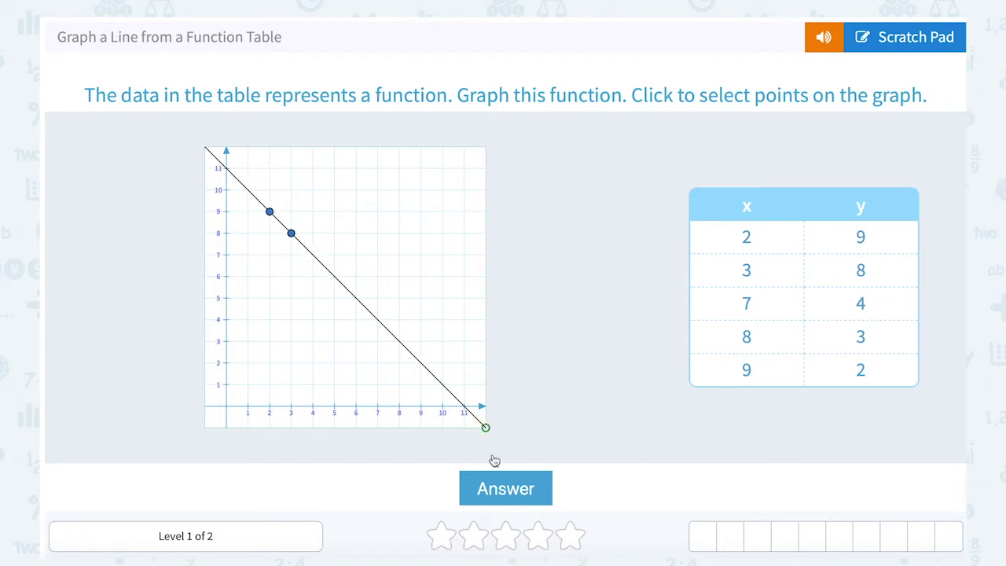
{"action": "left_click", "coordinate": [377, 320]}
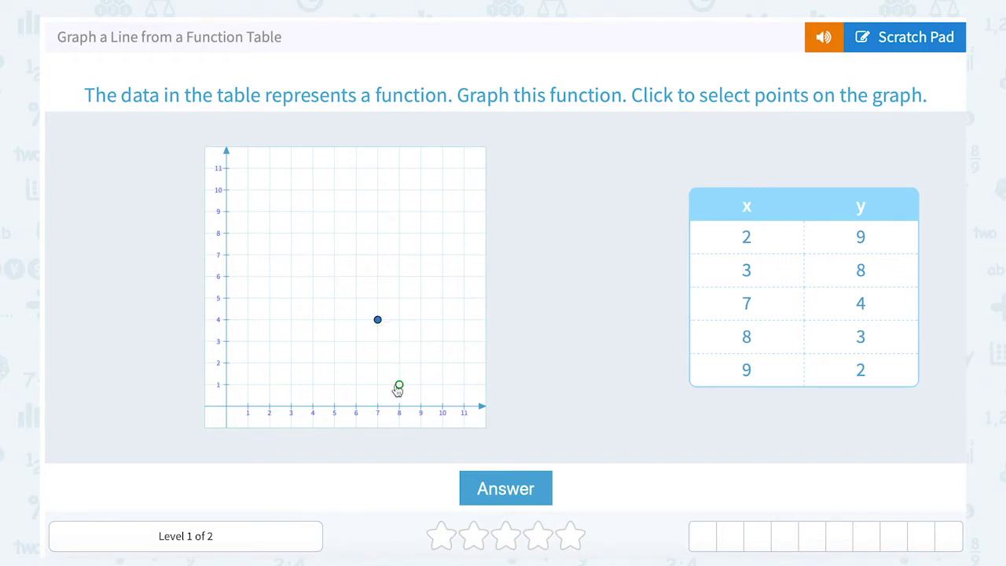
{"action": "left_click", "coordinate": [399, 343]}
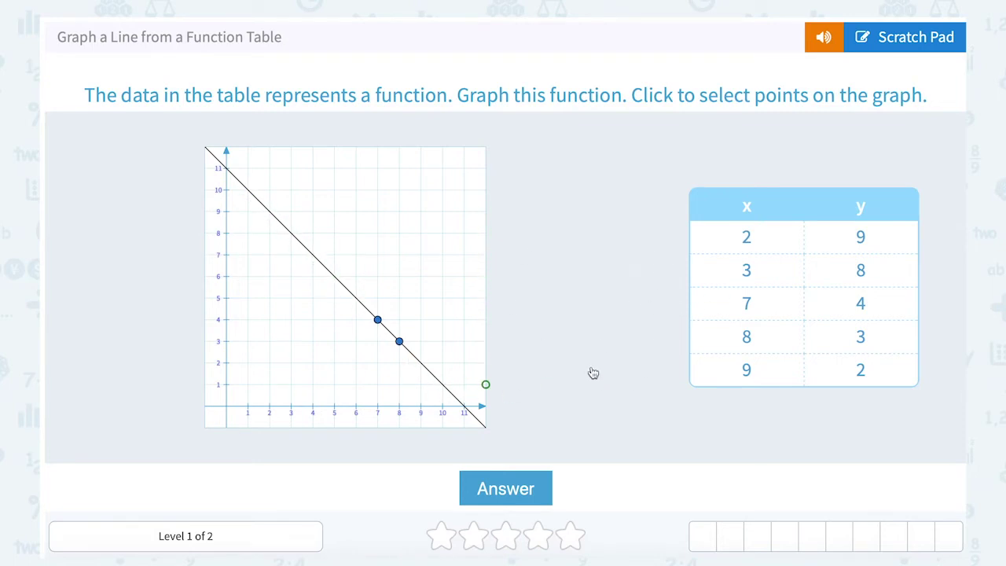
{"action": "left_click", "coordinate": [507, 494]}
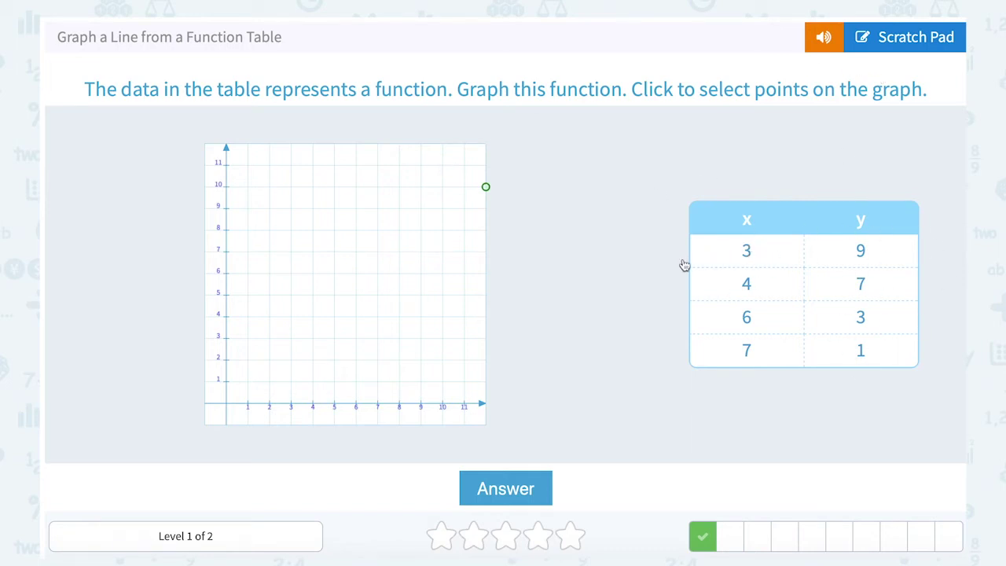
- Plot (4, 7) to finish the line from (3, 9) and submit the answer
{"action": "left_click", "coordinate": [919, 39]}
{"action": "left_click", "coordinate": [881, 38]}
{"action": "left_click", "coordinate": [315, 258]}
{"action": "left_click", "coordinate": [504, 489]}
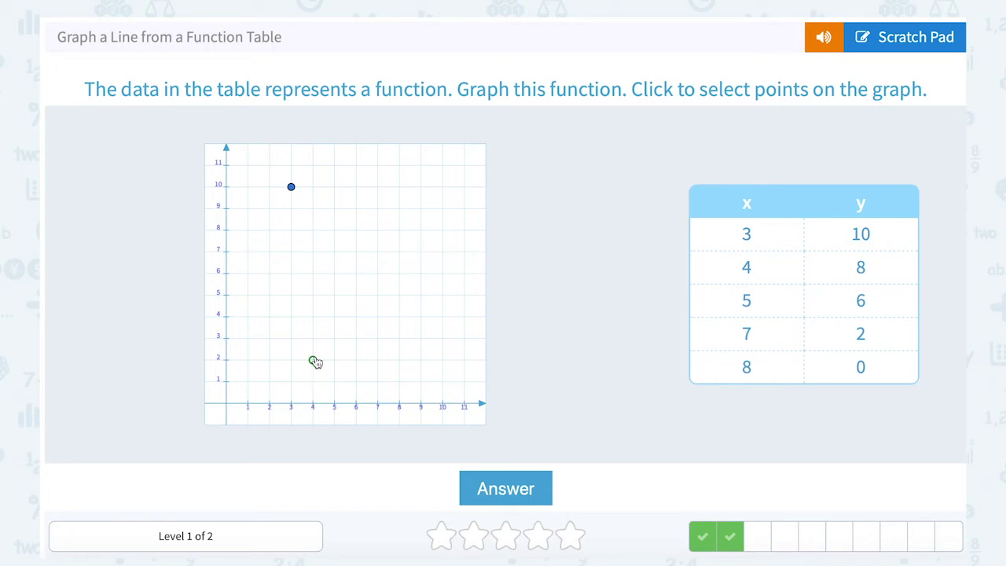
- Plot (4, 8) to complete the line from (3, 10) and submit it
{"action": "left_click", "coordinate": [313, 231]}
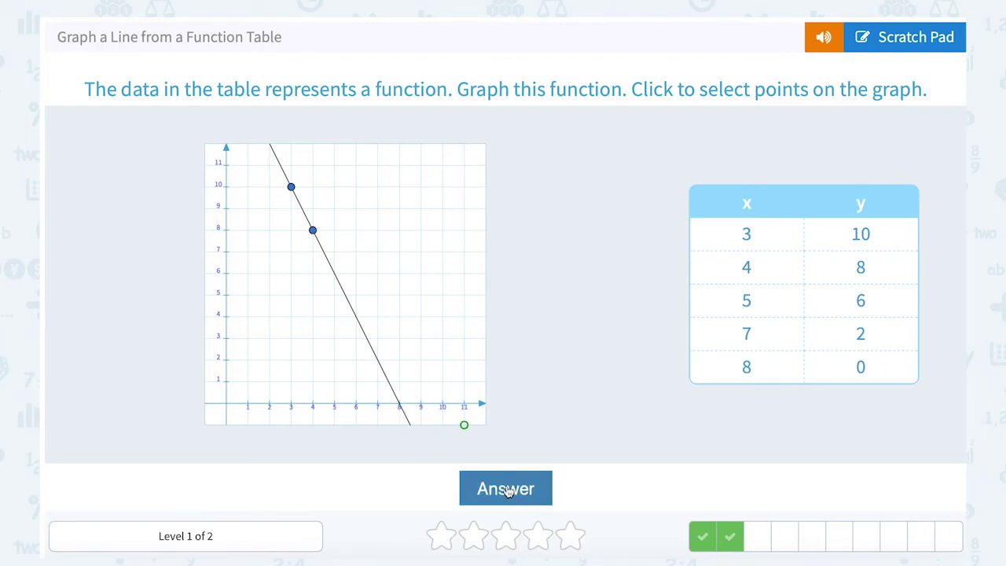
{"action": "left_click", "coordinate": [511, 486]}
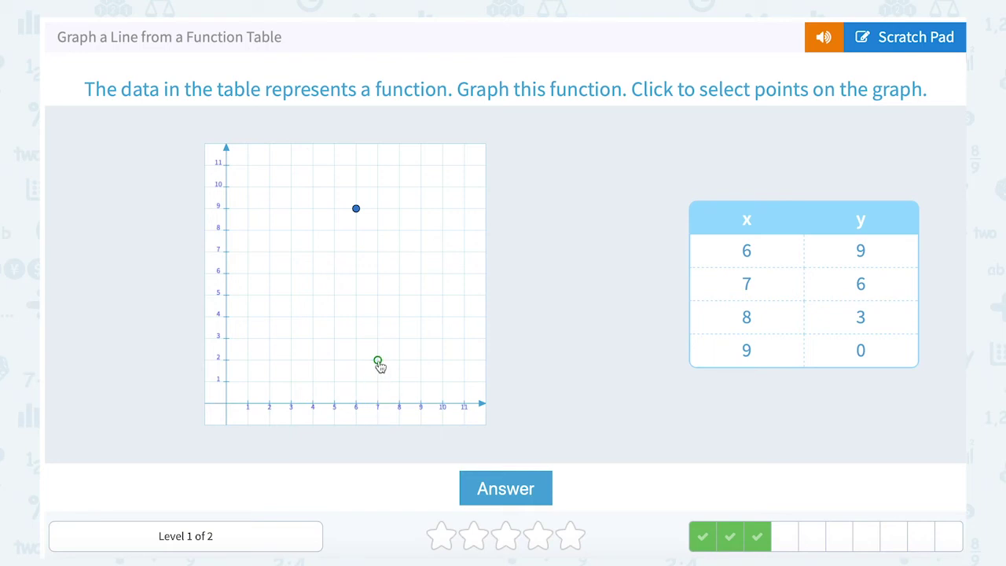
- Plot (7, 6) to complete the line from (6, 9) and submit it
{"action": "left_click", "coordinate": [378, 275]}
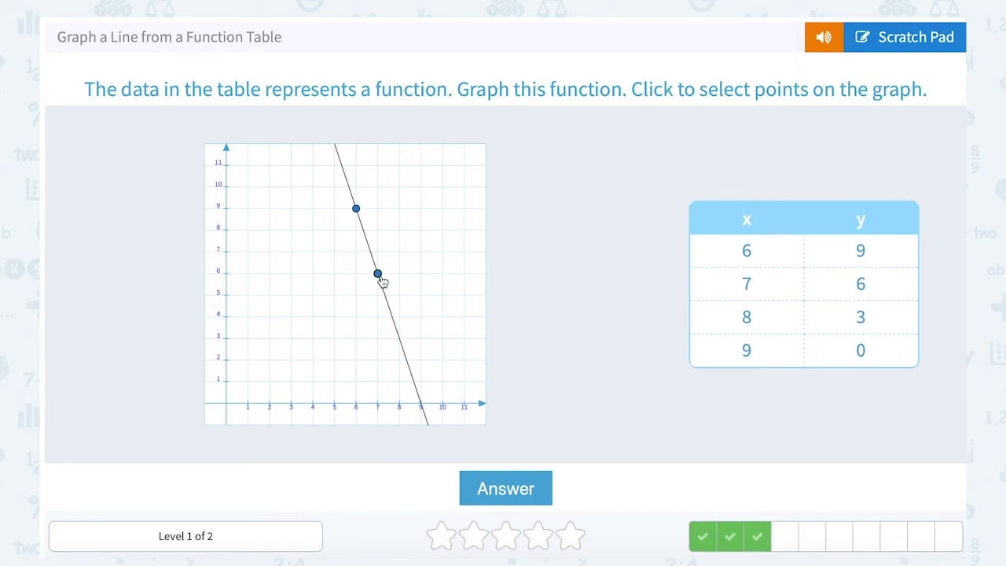
{"action": "left_click", "coordinate": [506, 494]}
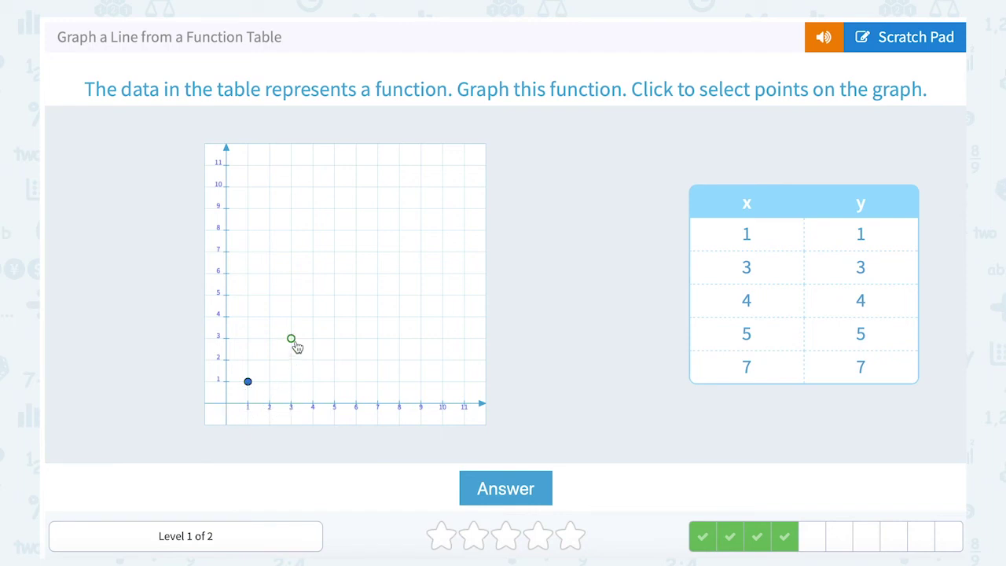
- Plot (3, 3) and submit, then plot (2, 7) and submit the next line
{"action": "left_click", "coordinate": [292, 340]}
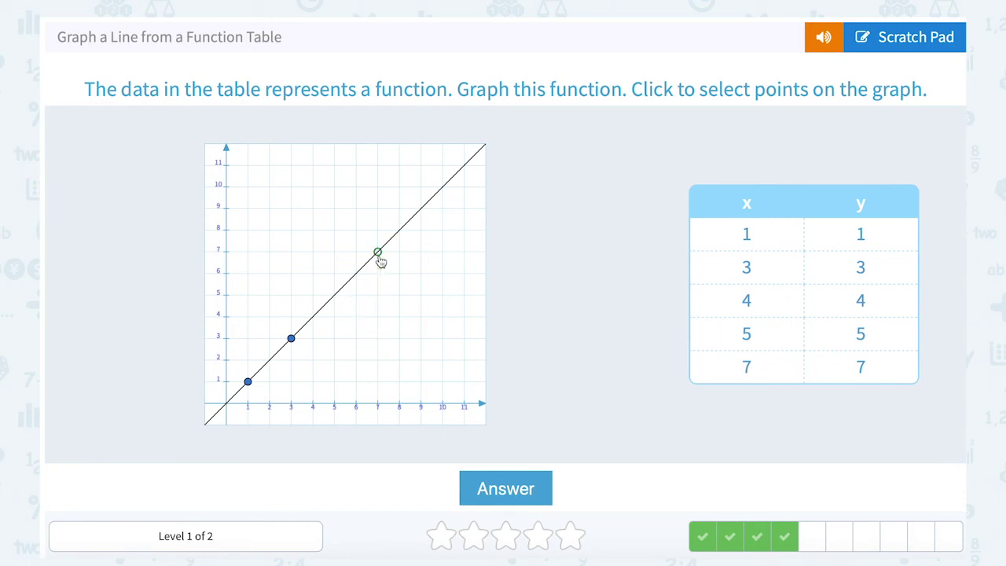
{"action": "left_click", "coordinate": [522, 487]}
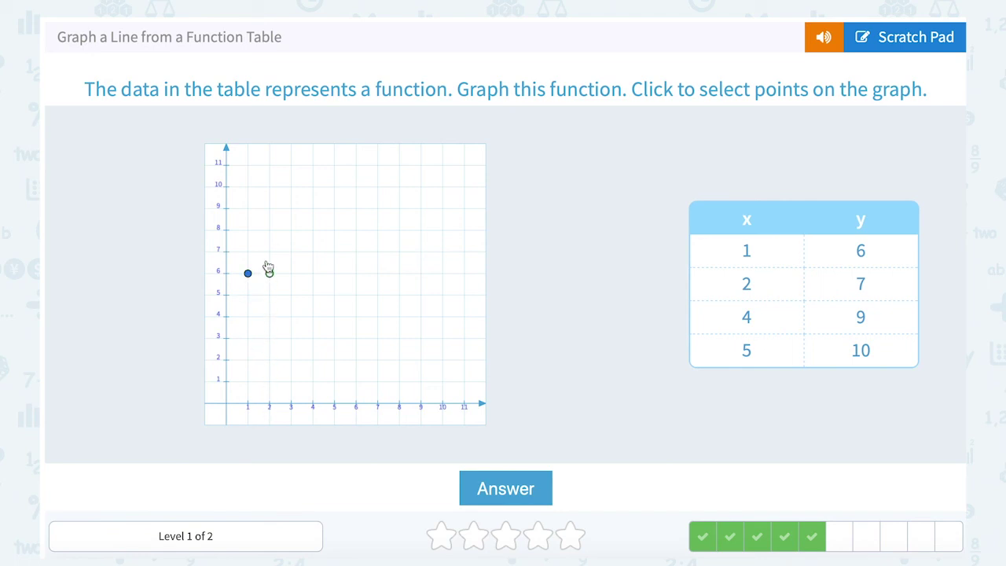
{"action": "left_click", "coordinate": [269, 253]}
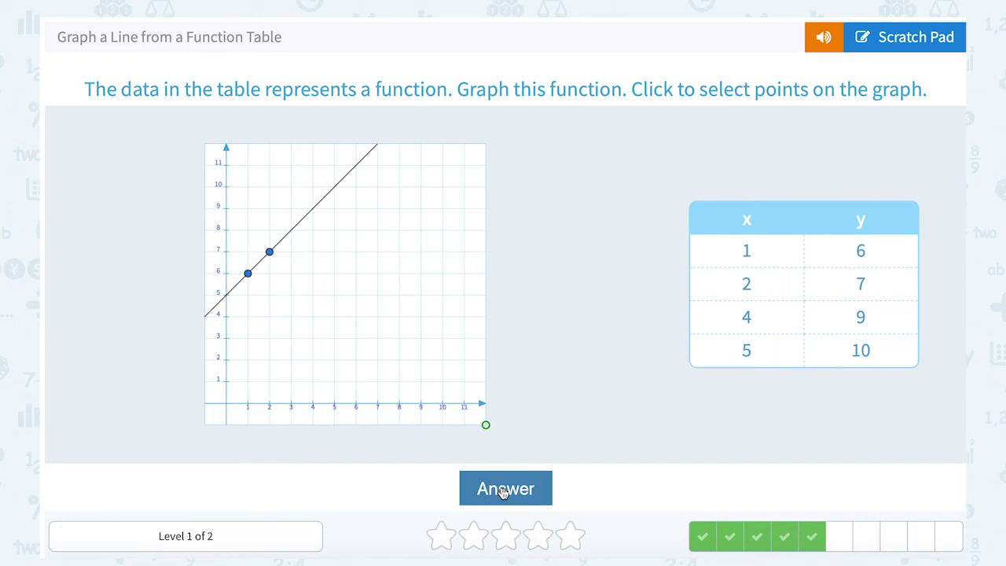
{"action": "left_click", "coordinate": [504, 489]}
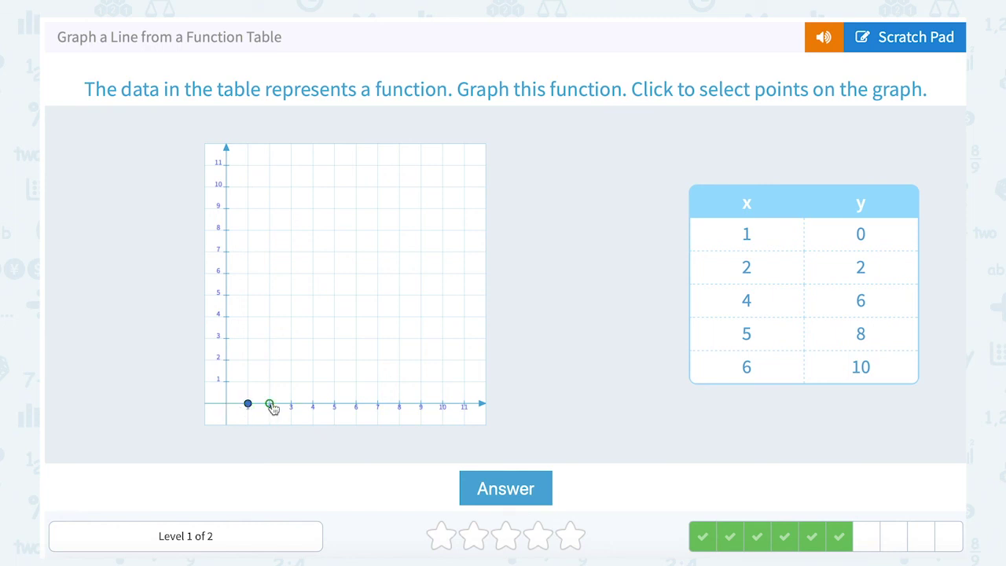
- Plot (2, 2) and submit, then plot (3, 9) and submit the following line
{"action": "left_click", "coordinate": [269, 361]}
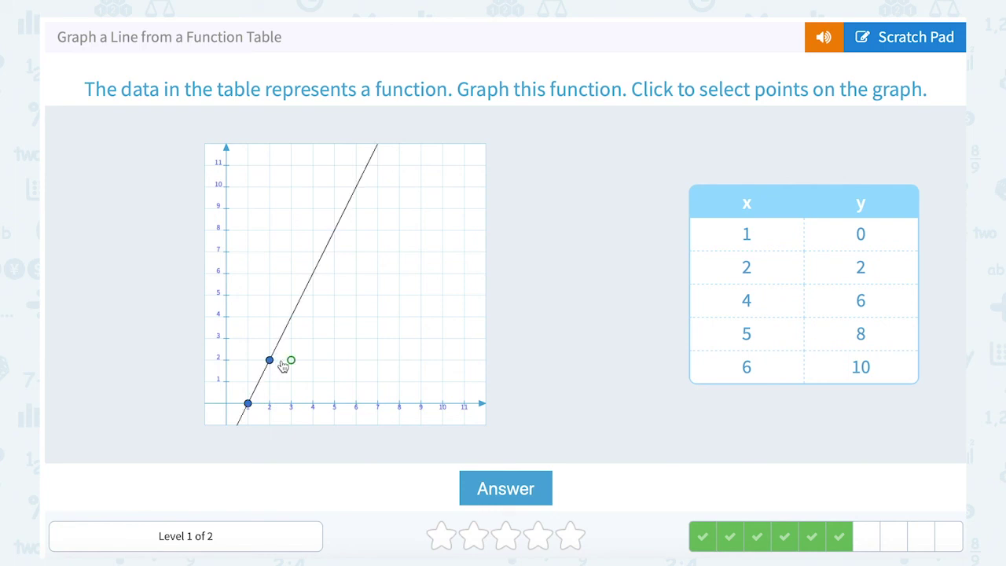
{"action": "left_click", "coordinate": [511, 491]}
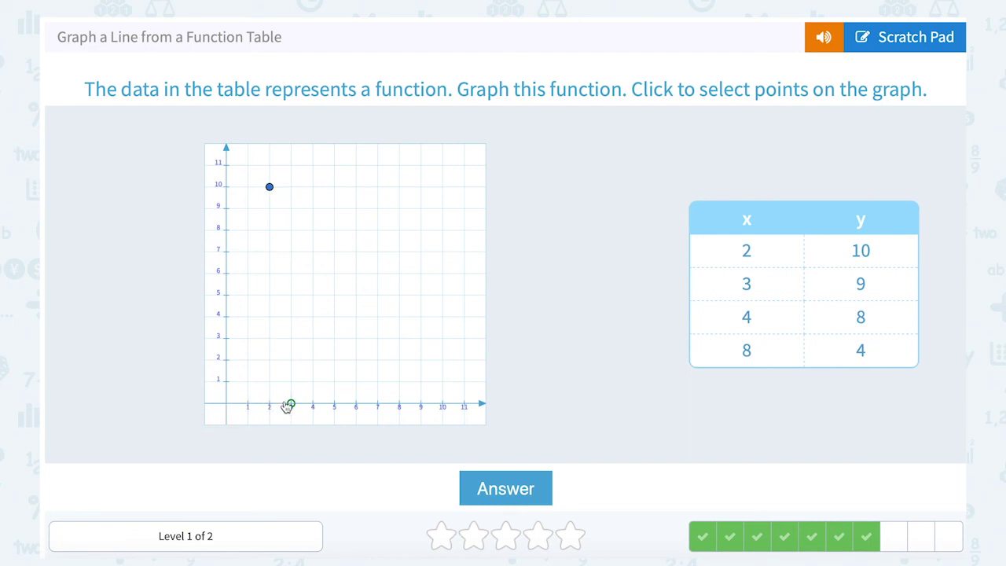
{"action": "left_click", "coordinate": [293, 219]}
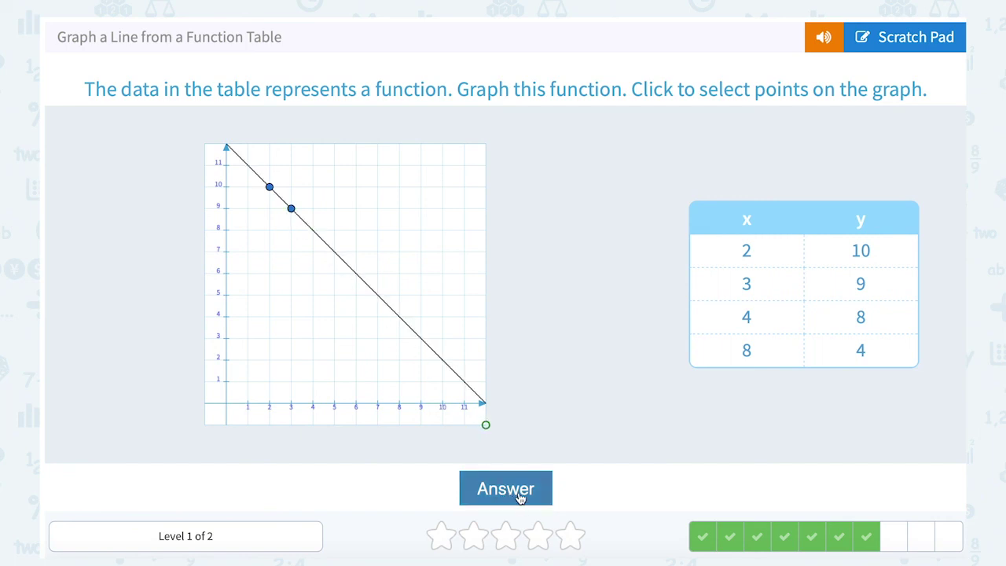
{"action": "left_click", "coordinate": [503, 494]}
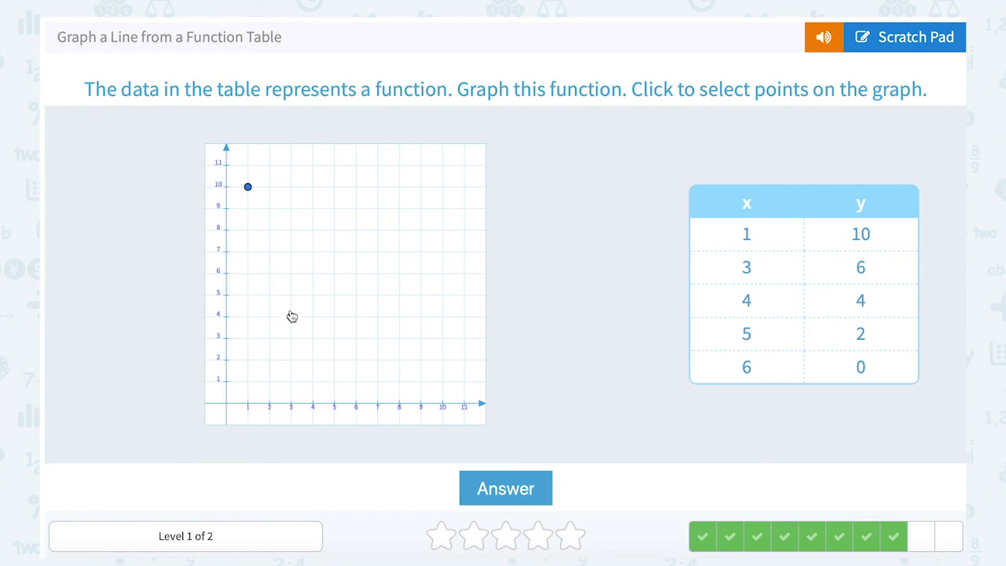
- Plot (3, 6) and submit, then place the point (2, 3) on the new grid
{"action": "left_click", "coordinate": [292, 275]}
{"action": "left_click", "coordinate": [508, 489]}
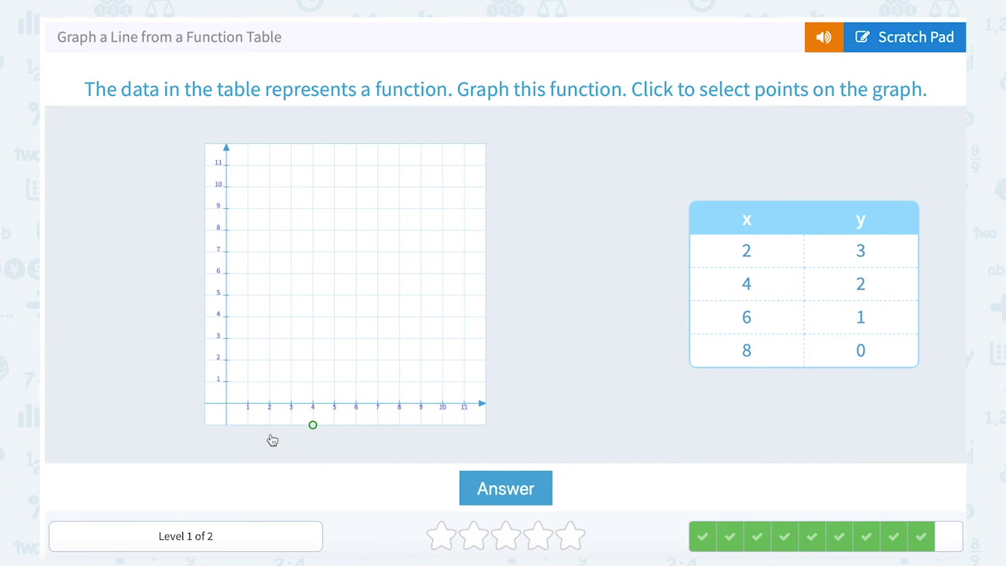
{"action": "left_click", "coordinate": [269, 340]}
{"action": "left_click", "coordinate": [269, 340]}
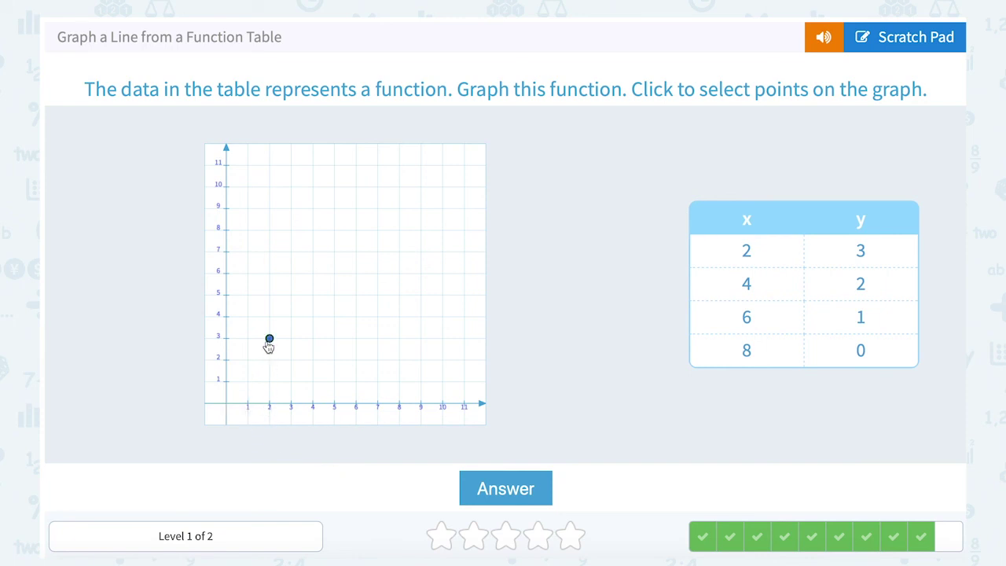